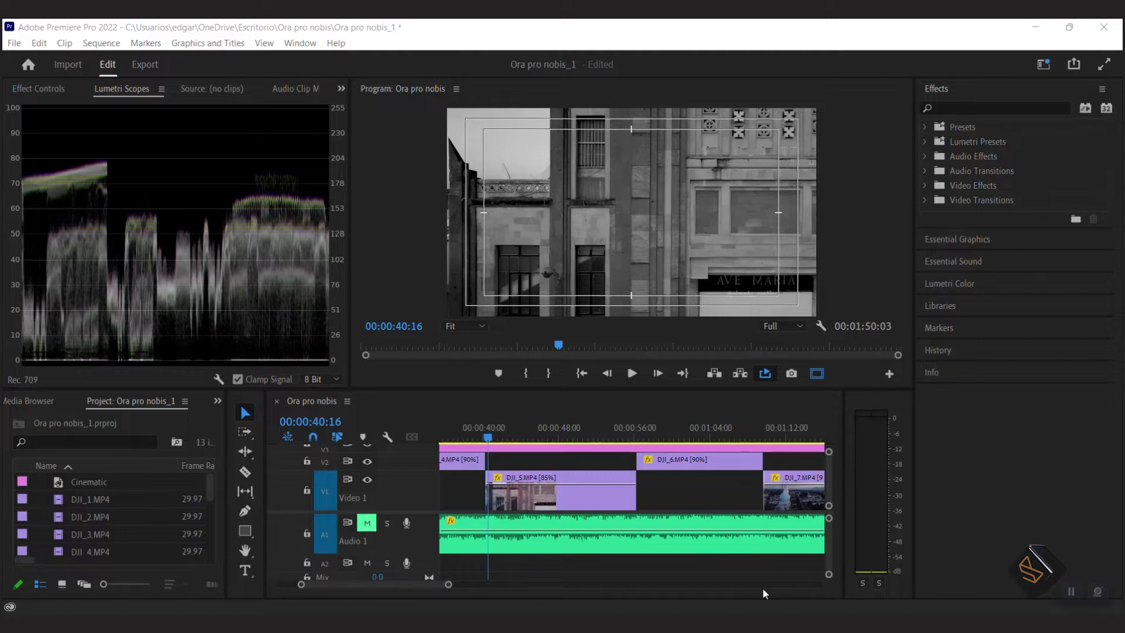
{"action": "left_click", "coordinate": [508, 479]}
{"action": "right_click", "coordinate": [531, 480]}
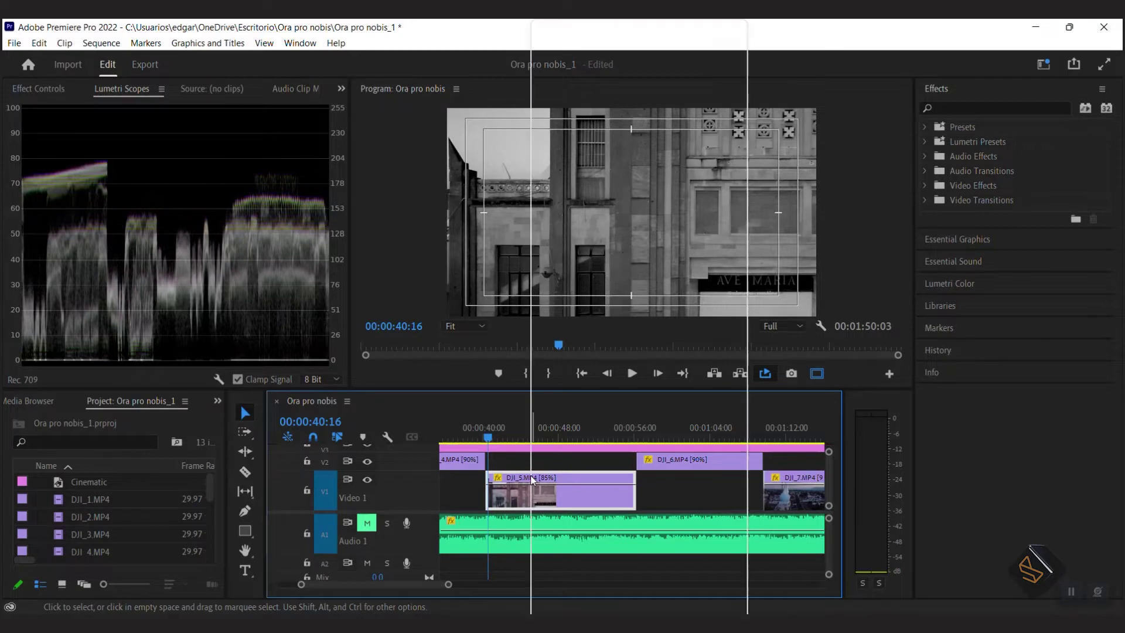
{"action": "left_click", "coordinate": [542, 447]}
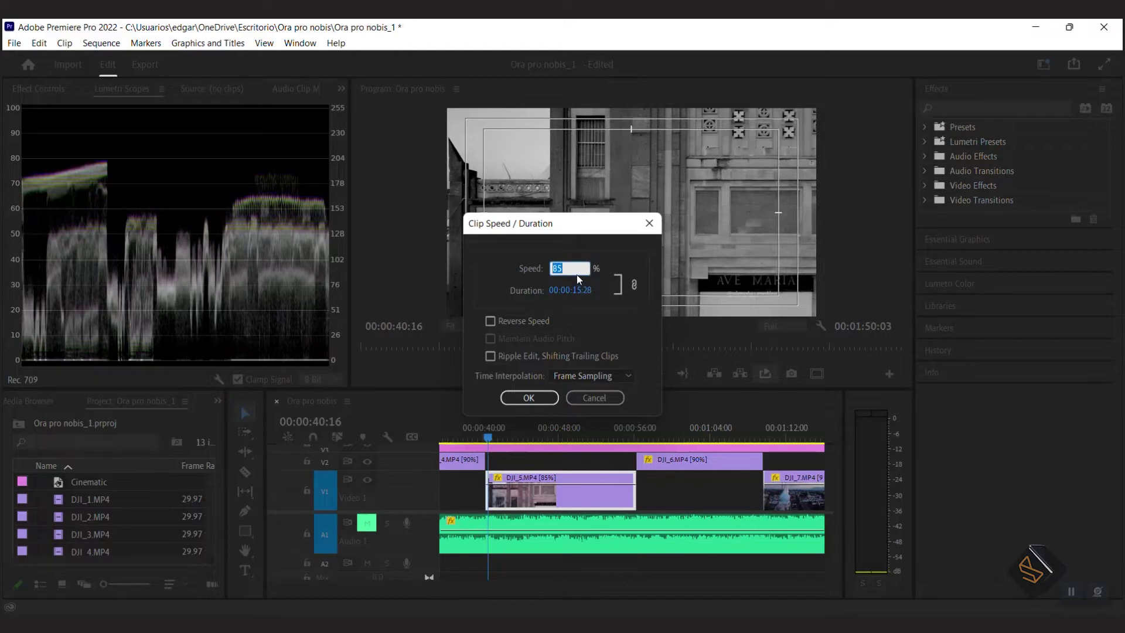
{"action": "left_click", "coordinate": [594, 398]}
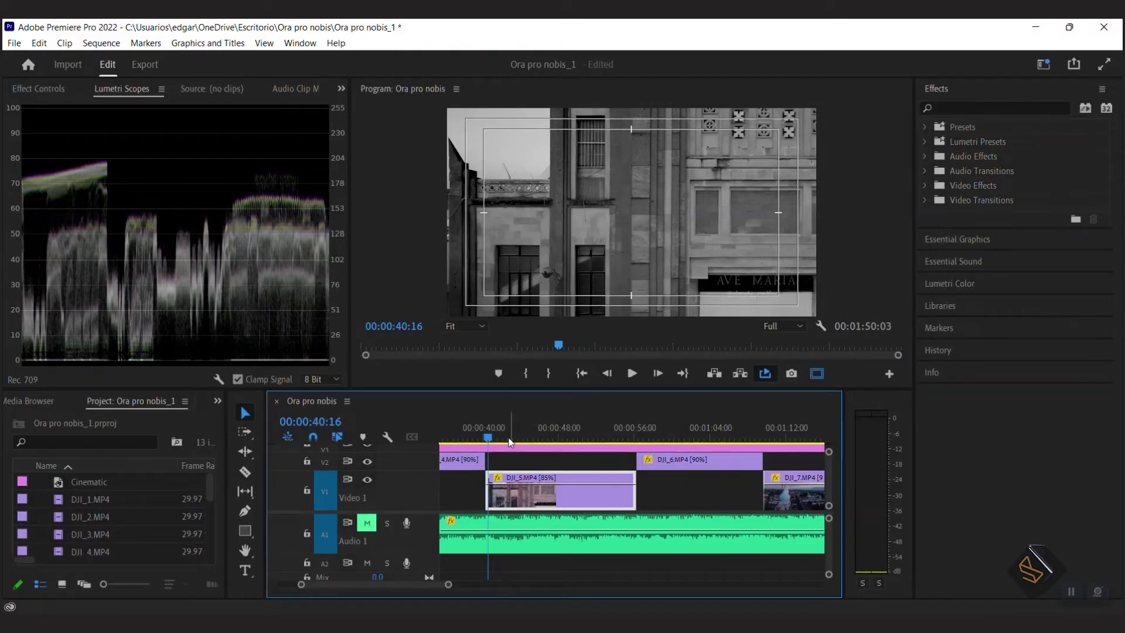
- Scrub through the DJI_5 clip, return the playhead to 00:00:40:29, and focus the Program monitor
{"action": "left_click", "coordinate": [515, 437]}
{"action": "left_click_drag", "start_coordinate": [516, 437], "coordinate": [551, 437]}
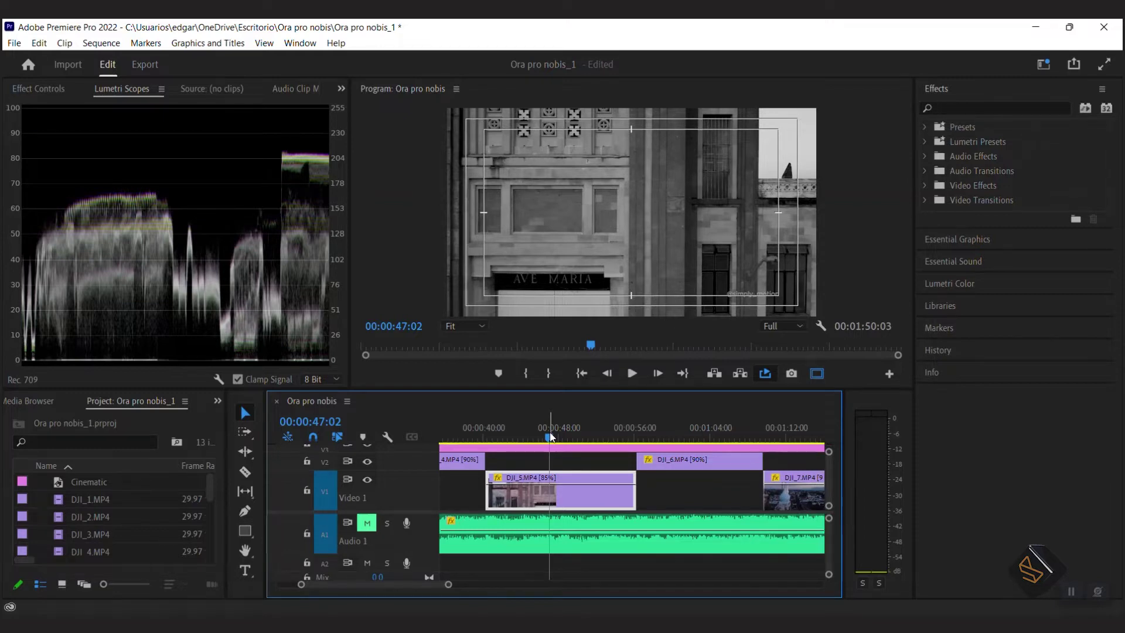
{"action": "scroll", "coordinate": [519, 479], "scroll_direction": "up", "scroll_amount": 1}
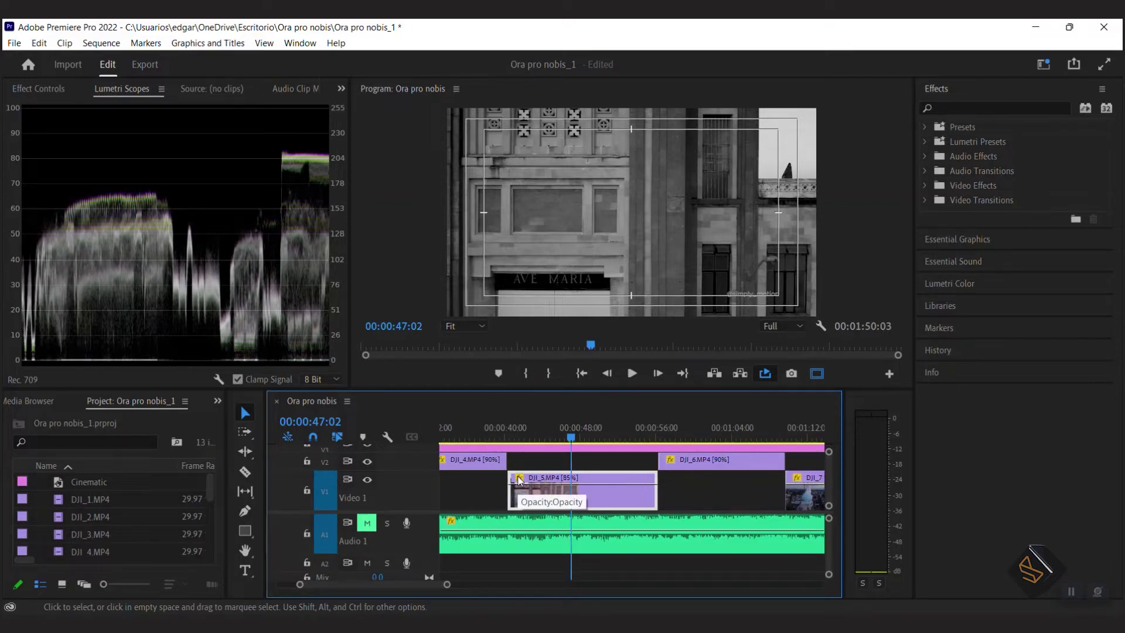
{"action": "left_click", "coordinate": [516, 439]}
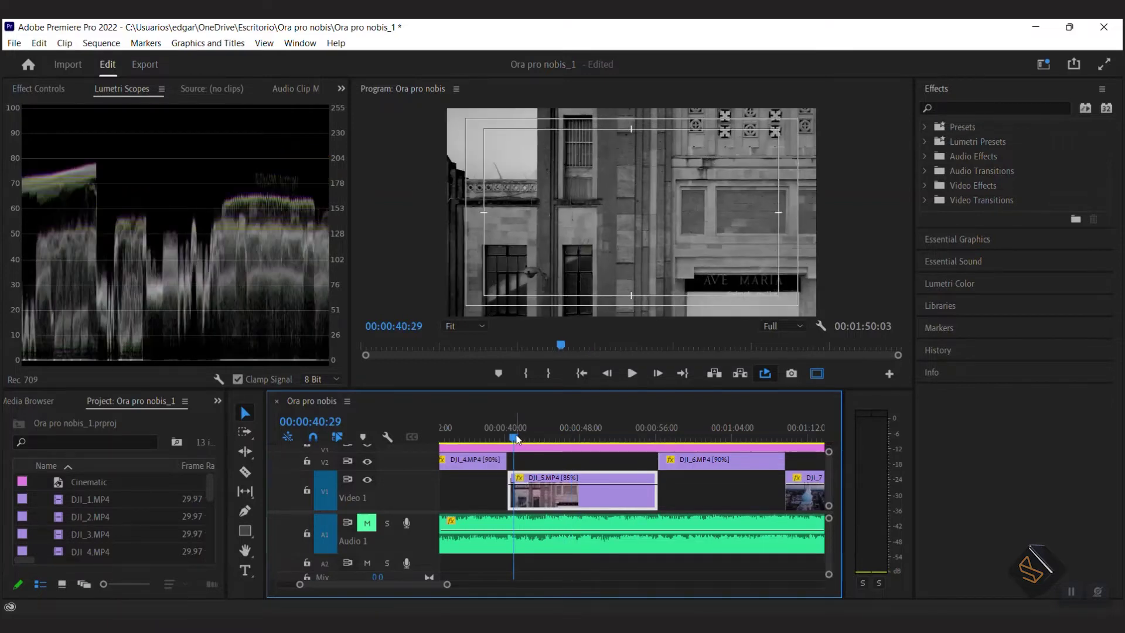
{"action": "scroll", "coordinate": [515, 446], "scroll_direction": "down", "scroll_amount": 1}
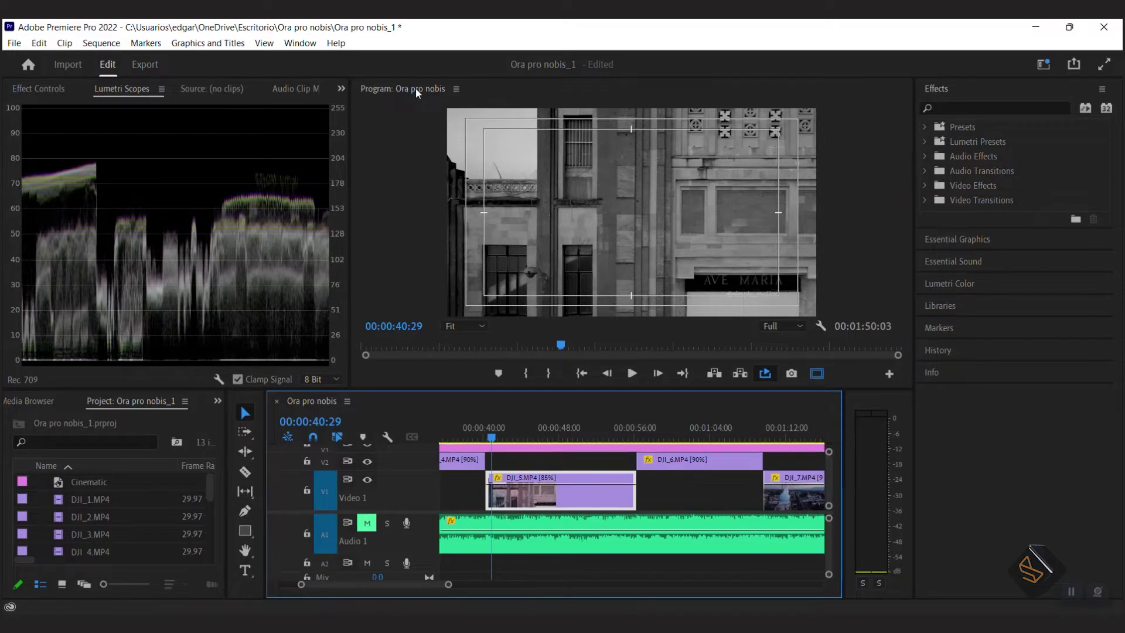
{"action": "left_click", "coordinate": [416, 89]}
- Maximize the Program monitor and play the slowed clip, rewatching from about 00:00:49 and 00:00:50:23
{"action": "key", "text": "grave"}
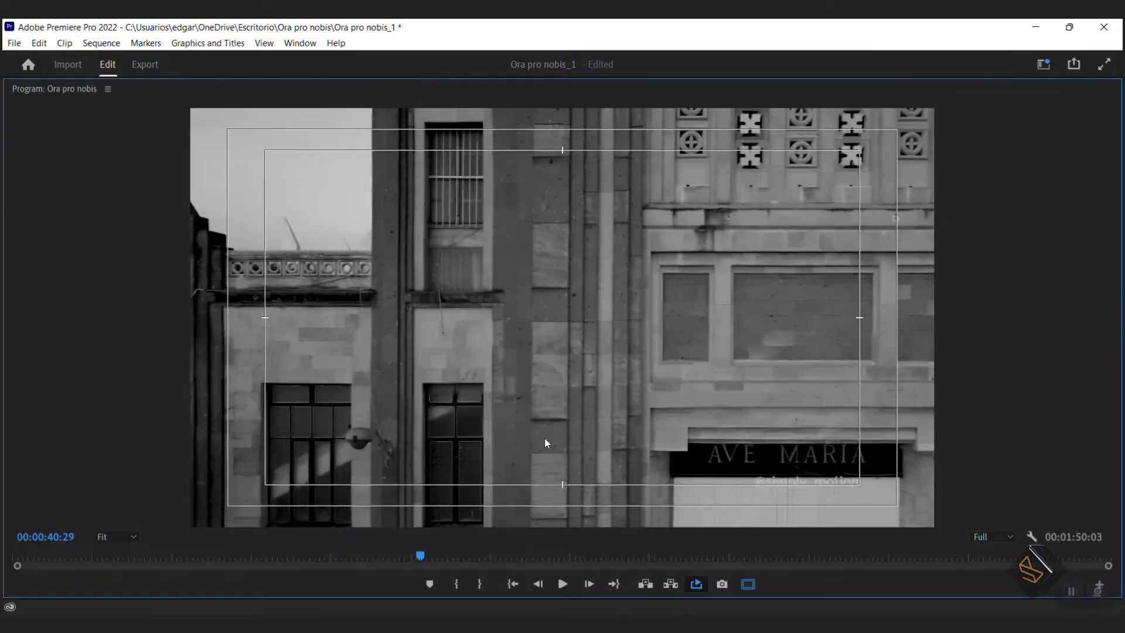
{"action": "left_click", "coordinate": [562, 584]}
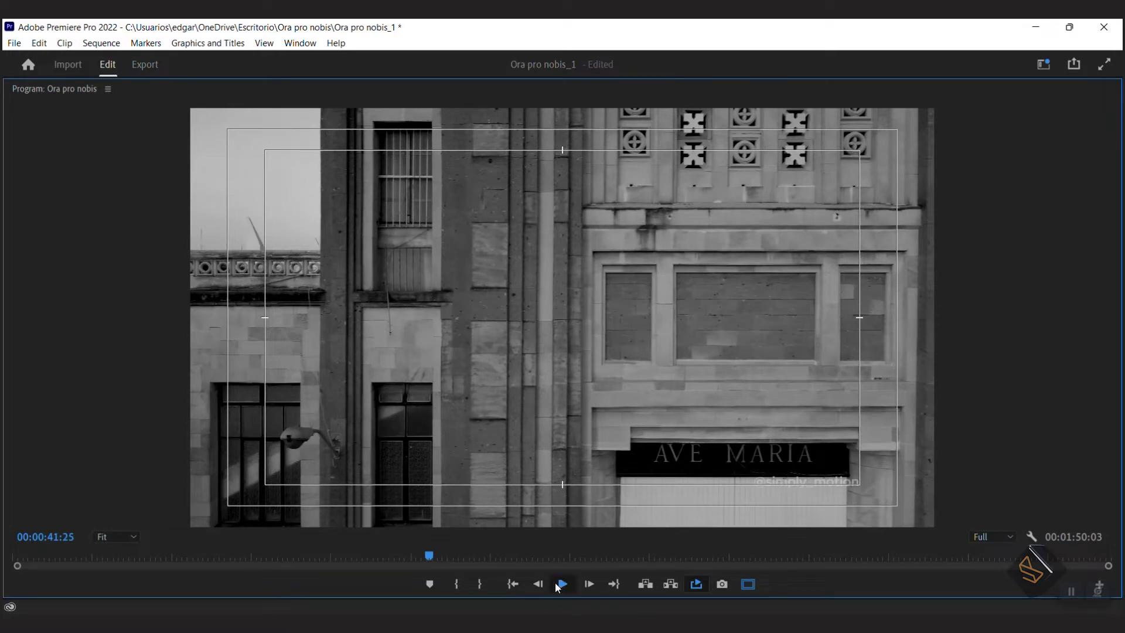
{"action": "left_click", "coordinate": [562, 584]}
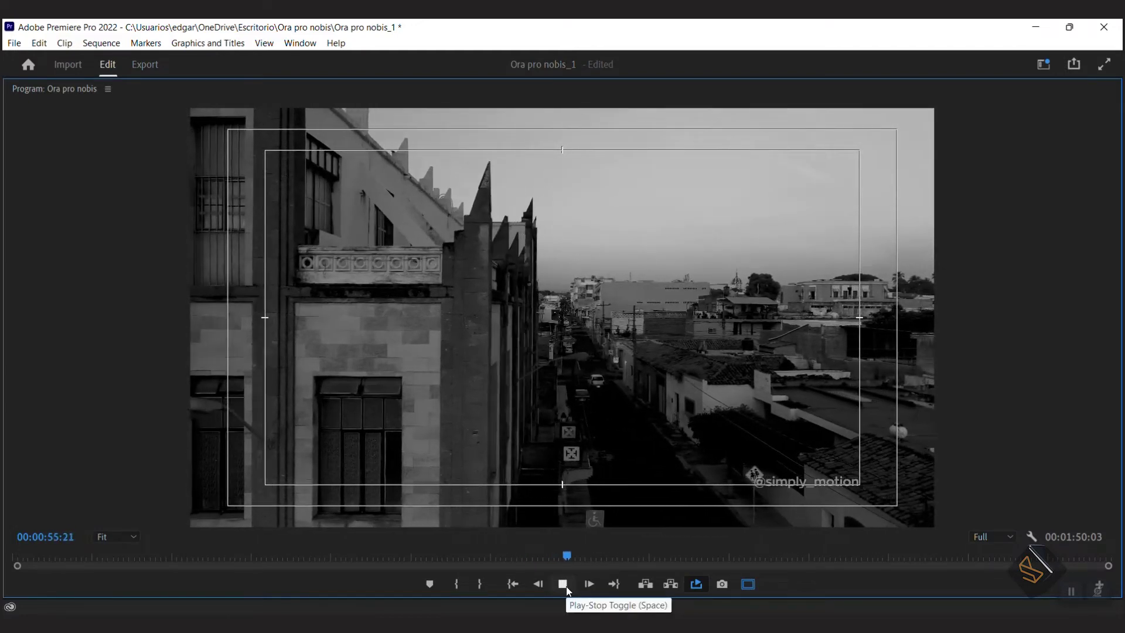
{"action": "left_click", "coordinate": [502, 559]}
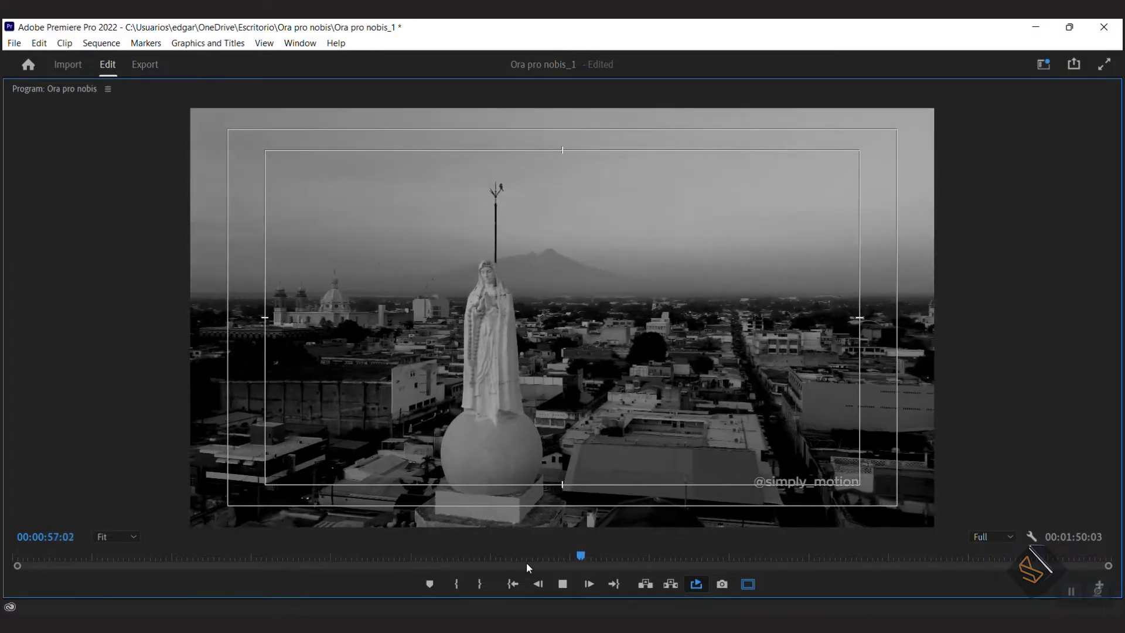
{"action": "left_click", "coordinate": [519, 559]}
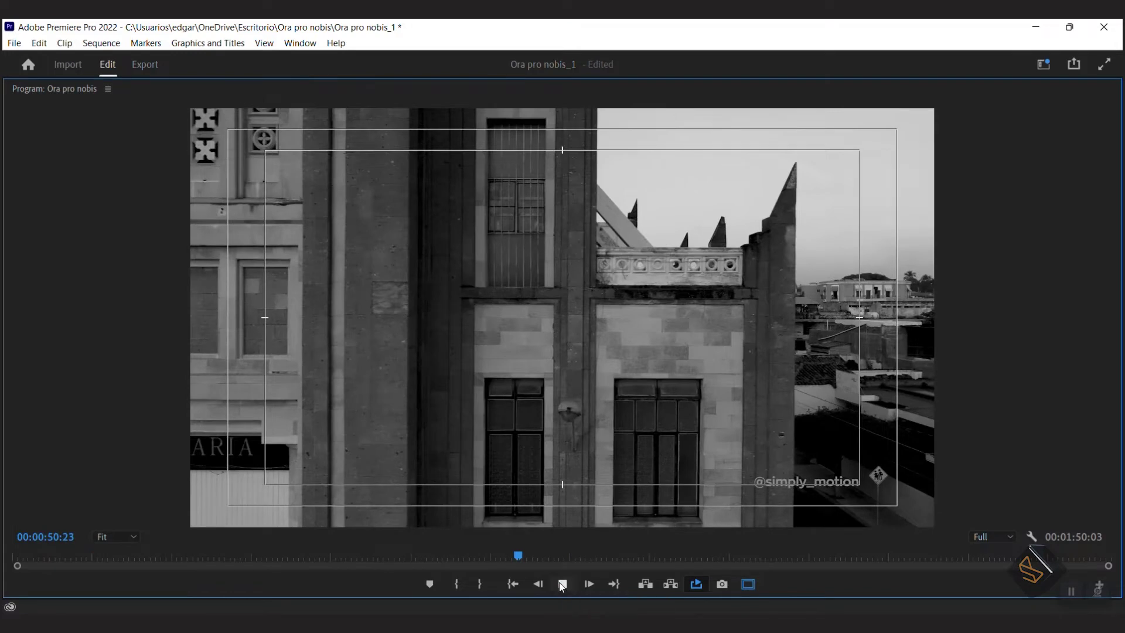
{"action": "left_click", "coordinate": [561, 586]}
- Replay the section from 00:00:48:28 to 00:00:50:28, then restore the full workspace layout
{"action": "left_click", "coordinate": [500, 556]}
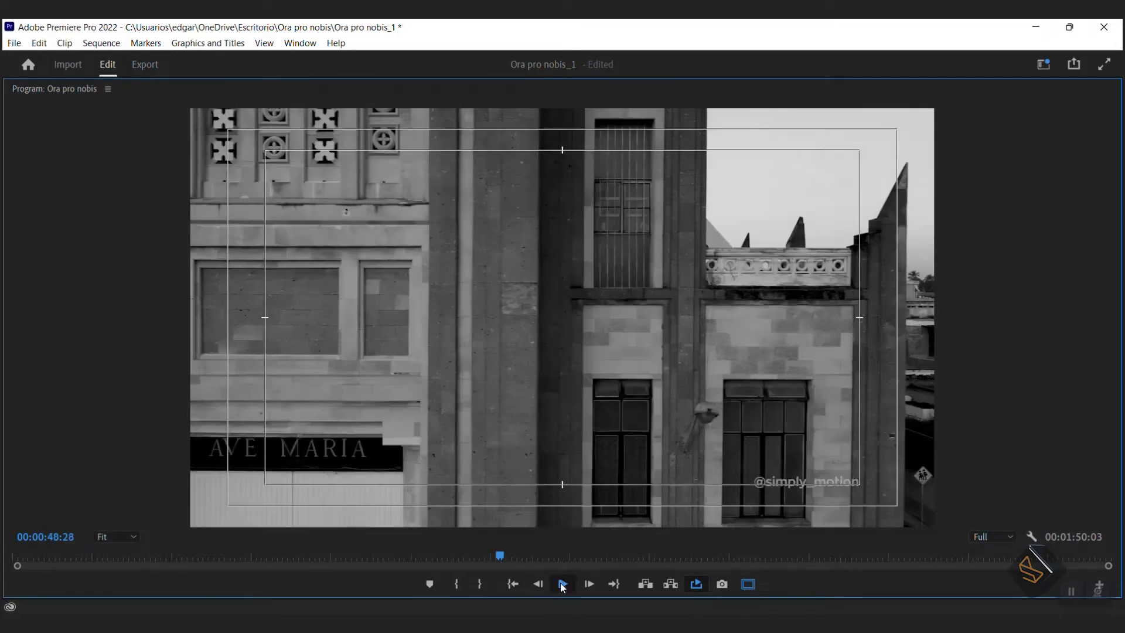
{"action": "left_click", "coordinate": [562, 585]}
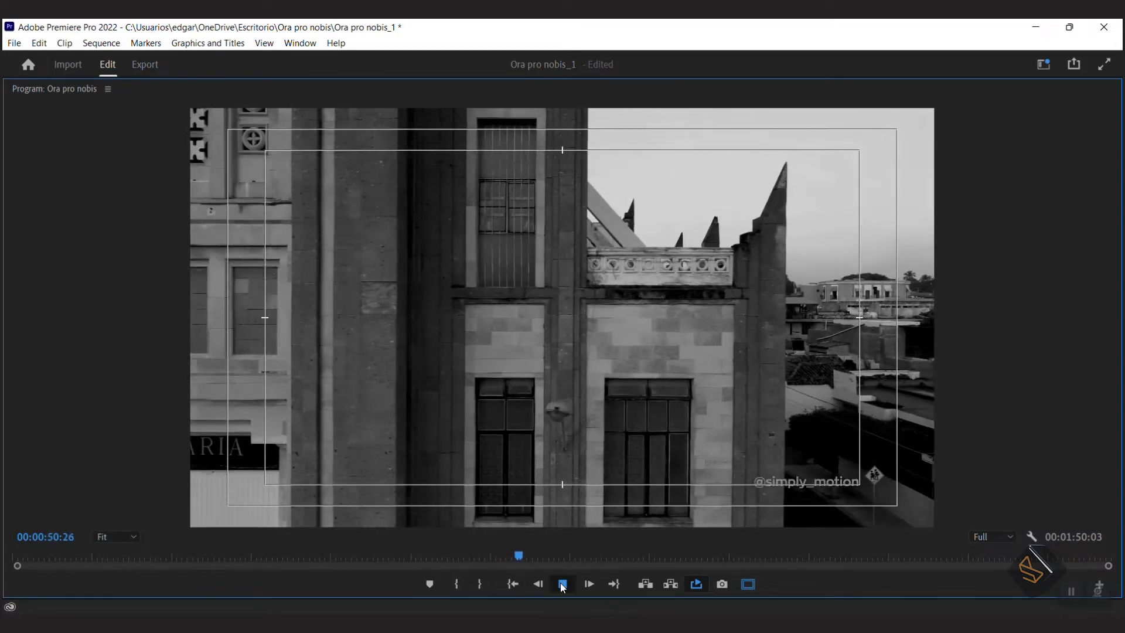
{"action": "left_click", "coordinate": [562, 585]}
{"action": "double_click", "coordinate": [52, 91]}
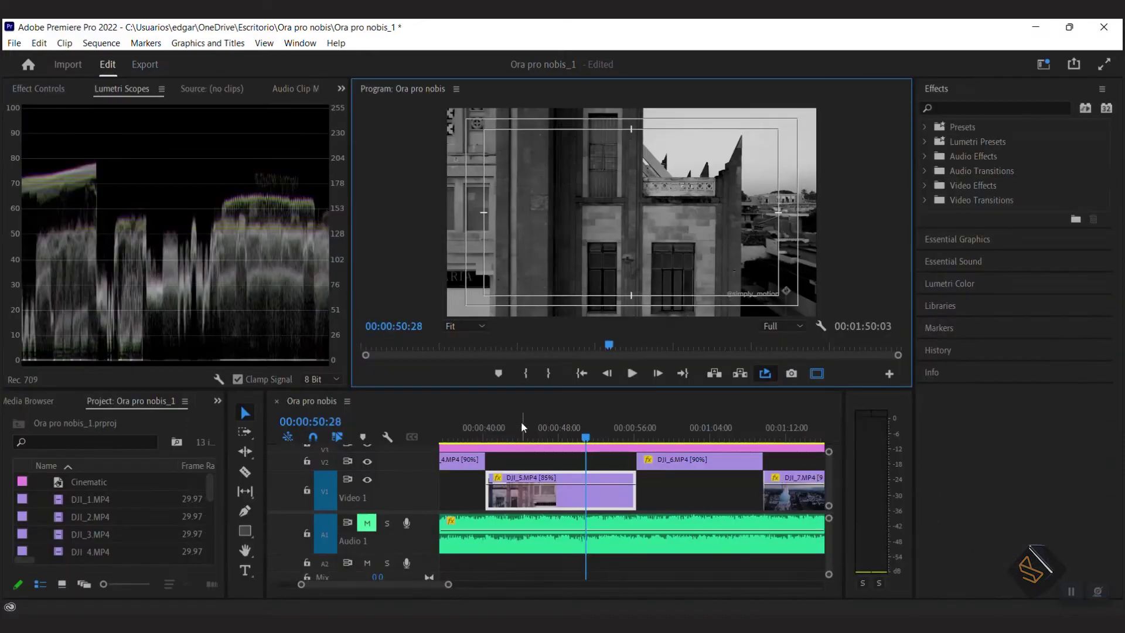
- Move the playhead to about 00:00:42:12 in DJI_5, play from there, and deselect the clip
{"action": "left_click_drag", "start_coordinate": [494, 439], "coordinate": [506, 440]}
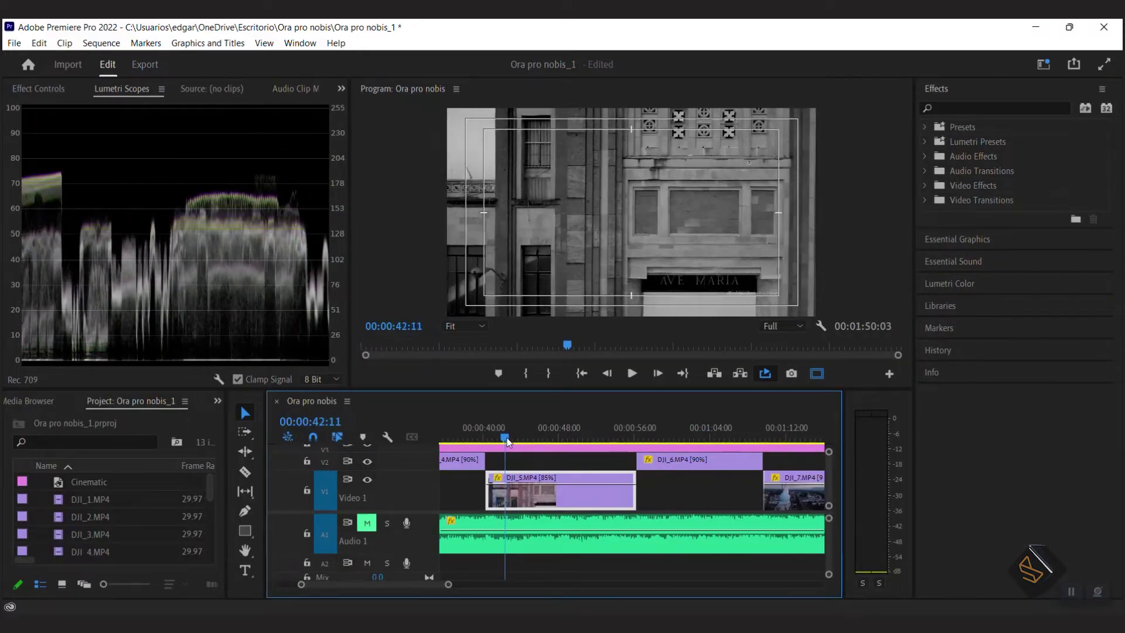
{"action": "left_click", "coordinate": [633, 374]}
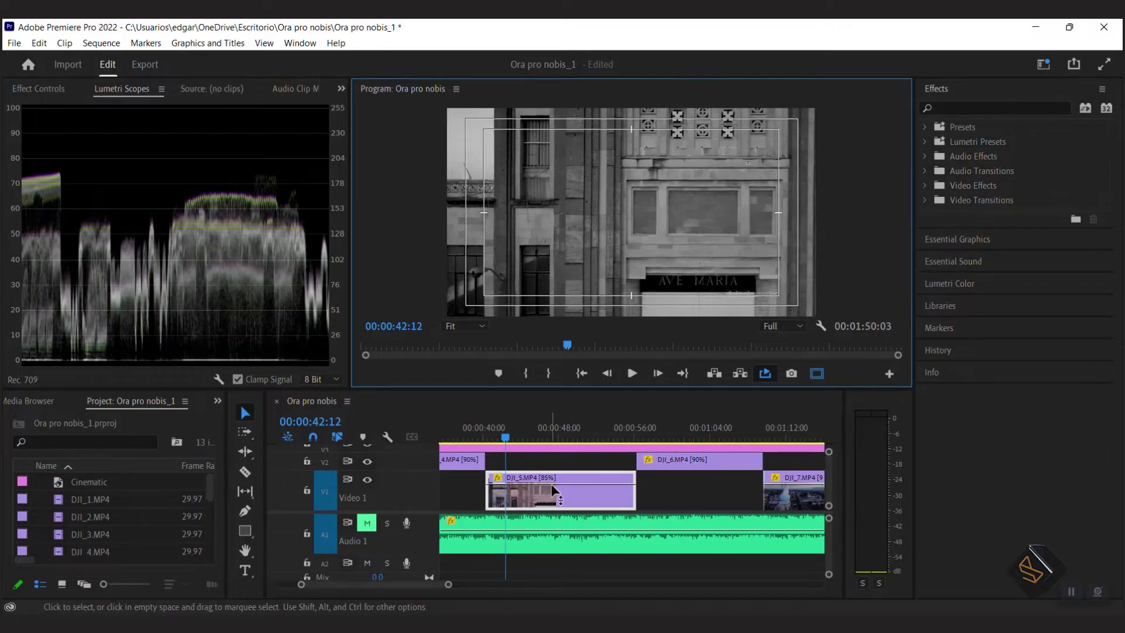
{"action": "left_click", "coordinate": [529, 483]}
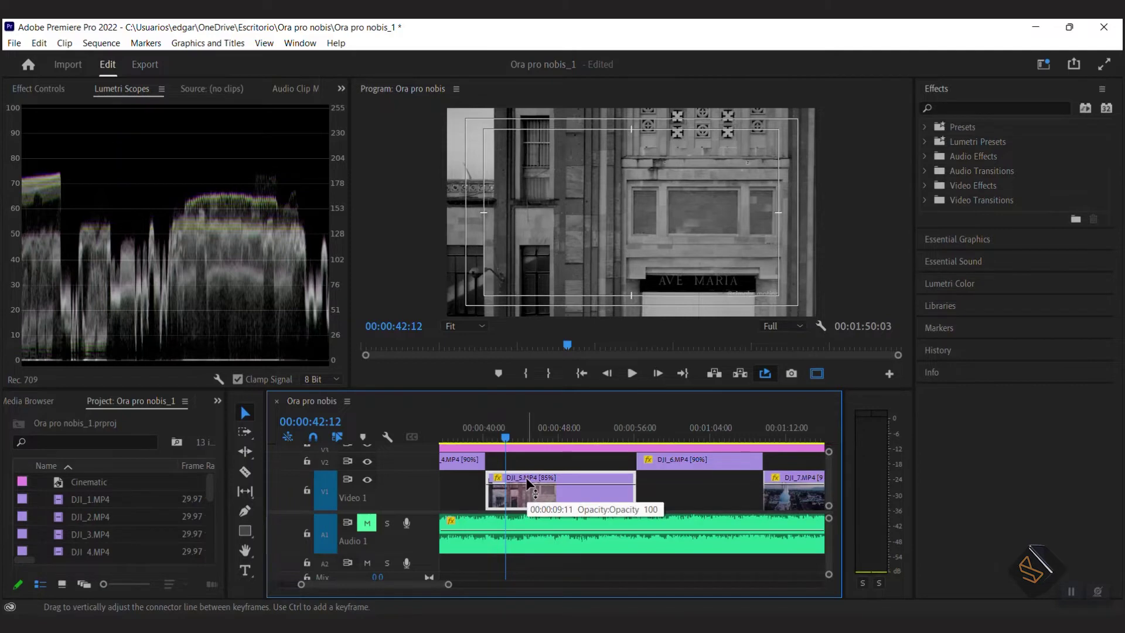
{"action": "left_click", "coordinate": [529, 463]}
{"action": "scroll", "coordinate": [531, 464], "scroll_direction": "down", "scroll_amount": 1}
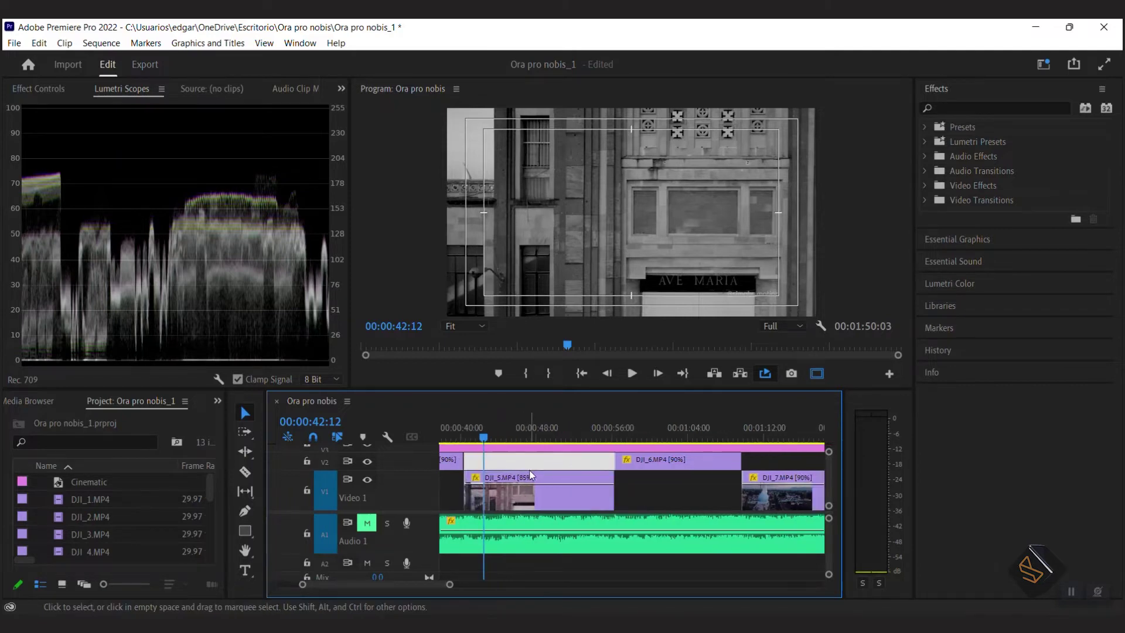
{"action": "mouse_move", "coordinate": [525, 478]}
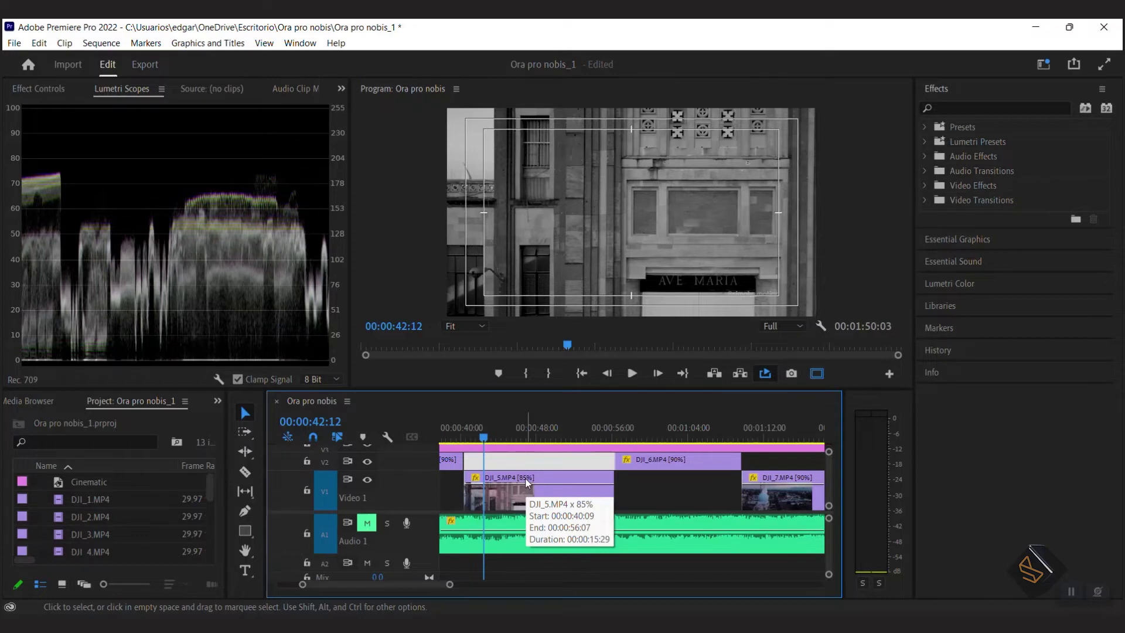
{"action": "left_click", "coordinate": [101, 44]}
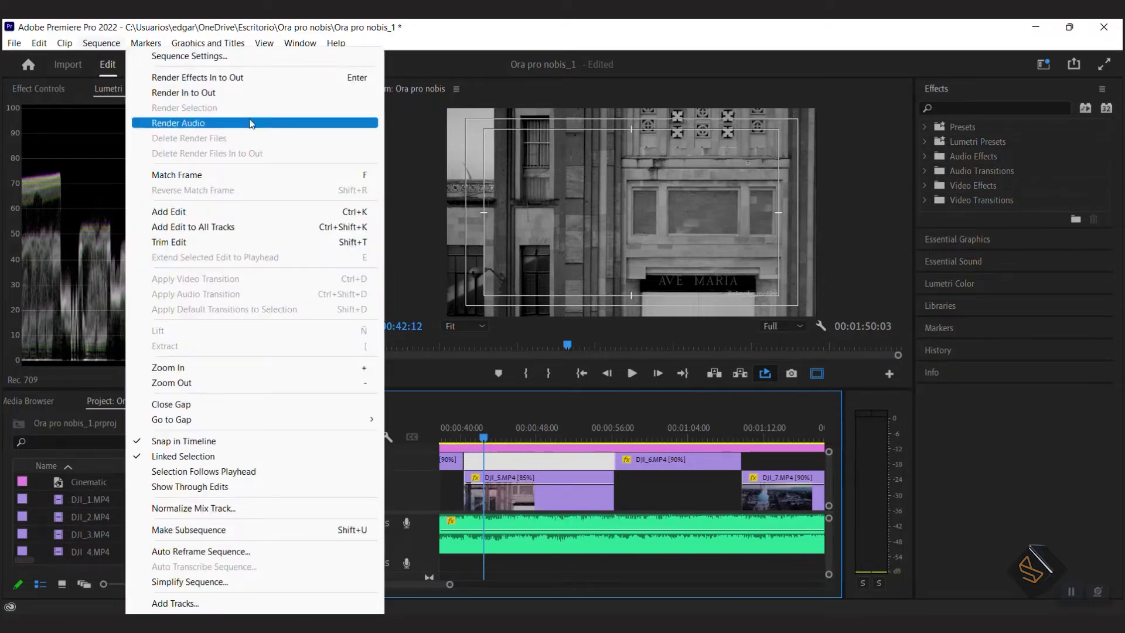
{"action": "left_click", "coordinate": [237, 55]}
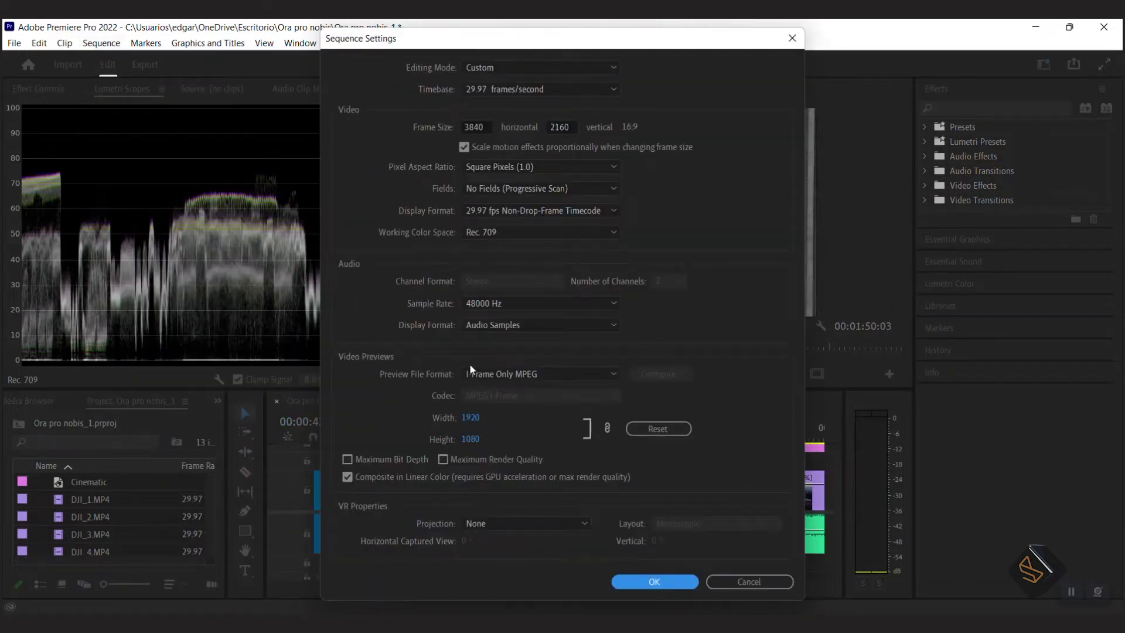
{"action": "left_click", "coordinate": [491, 375]}
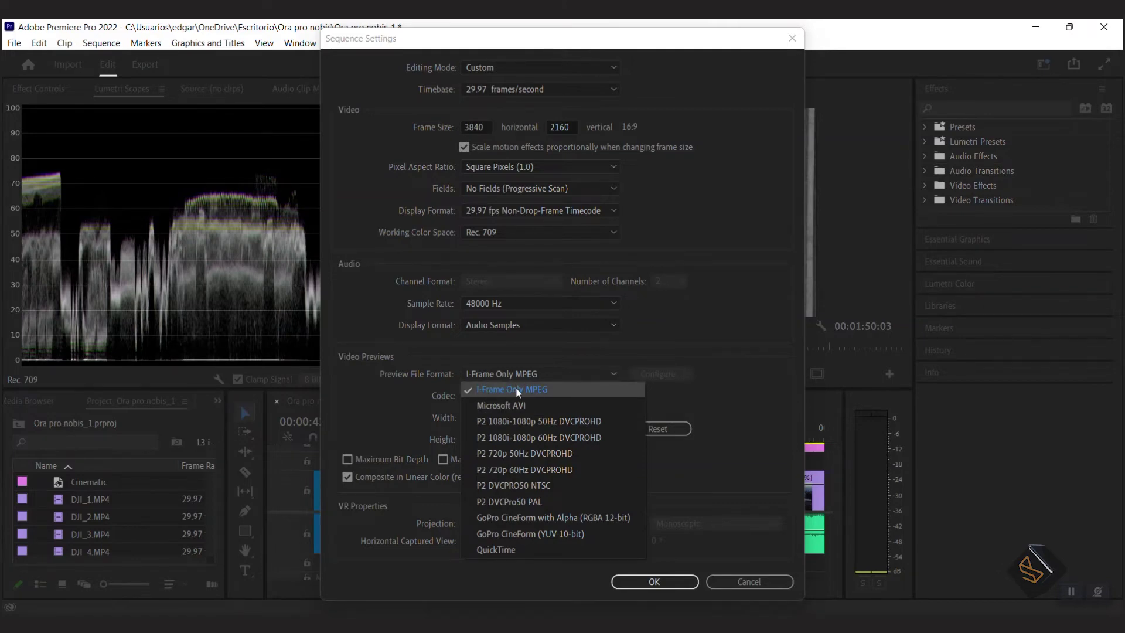
{"action": "left_click", "coordinate": [535, 390]}
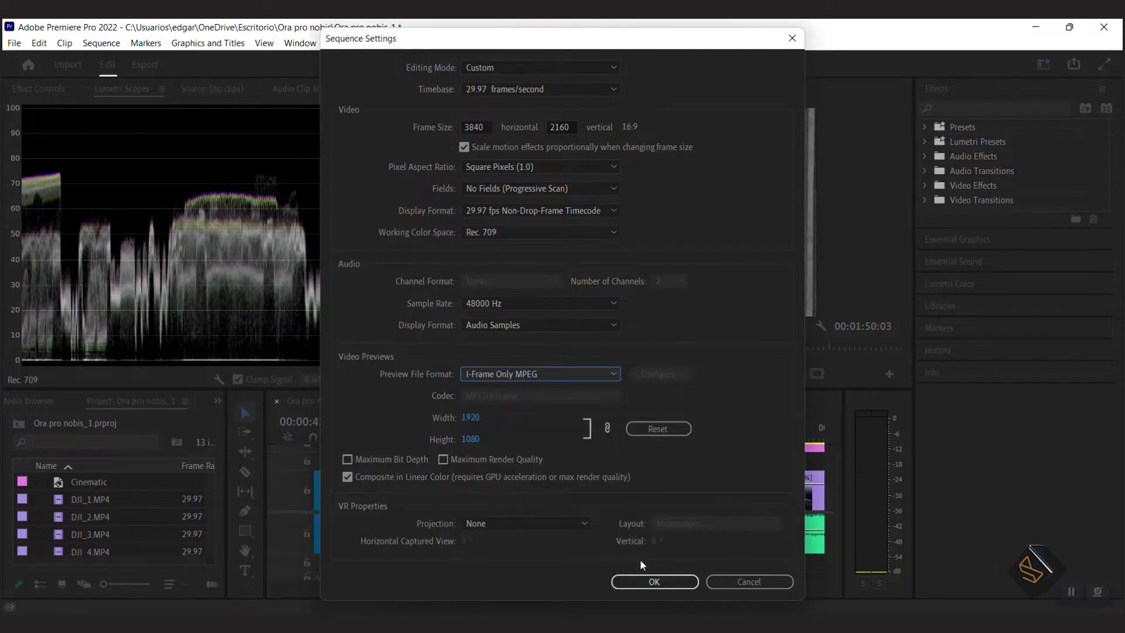
{"action": "left_click", "coordinate": [749, 581]}
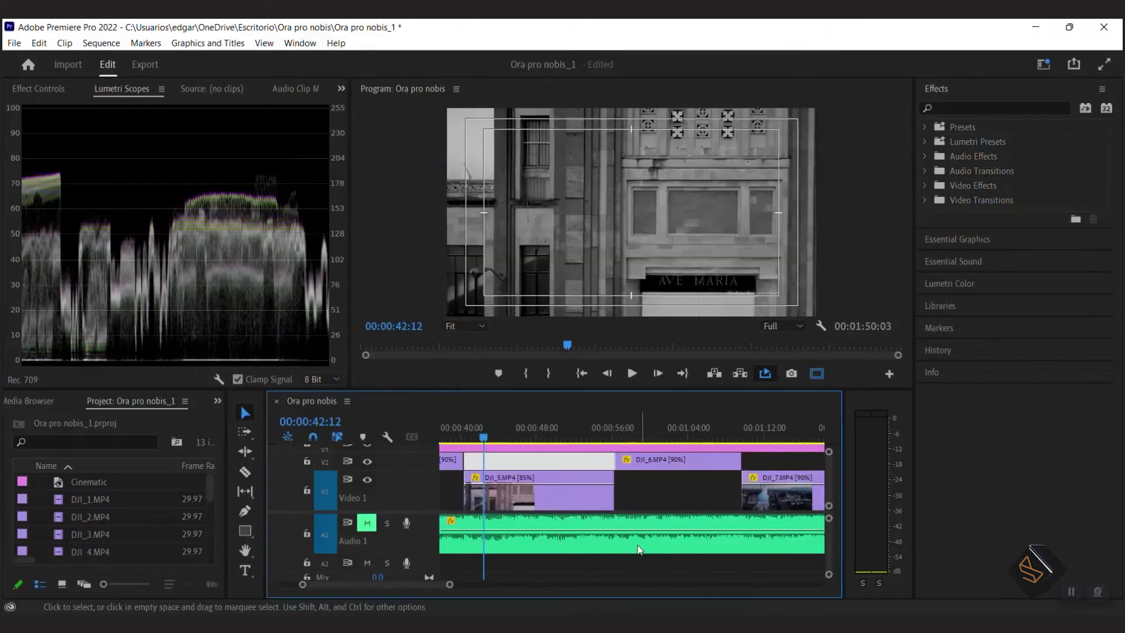
- Mark an In point at 00:00:40:09 and an Out point at 00:00:56:08 around DJI_5
{"action": "left_click", "coordinate": [578, 477]}
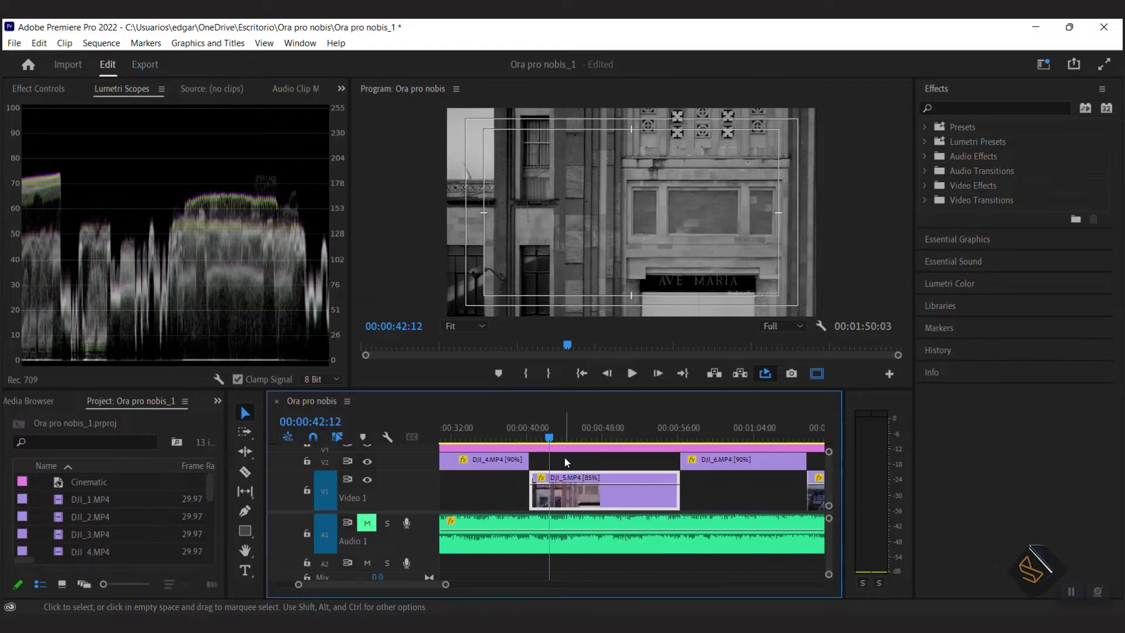
{"action": "left_click_drag", "start_coordinate": [551, 437], "coordinate": [530, 437]}
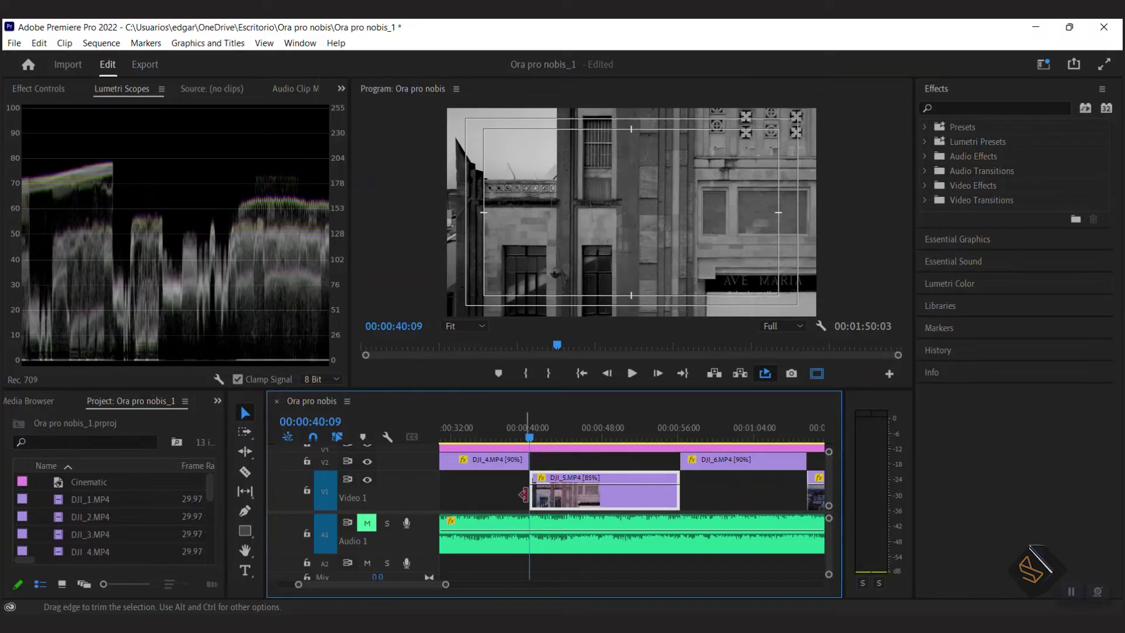
{"action": "key", "text": "i"}
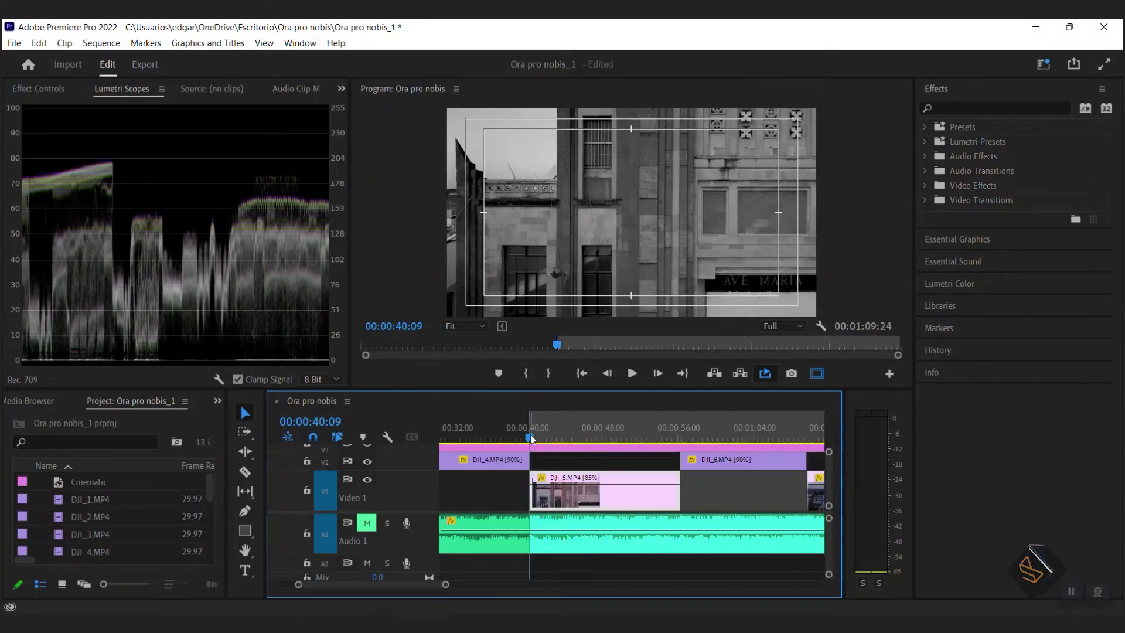
{"action": "left_click_drag", "start_coordinate": [631, 431], "coordinate": [676, 429]}
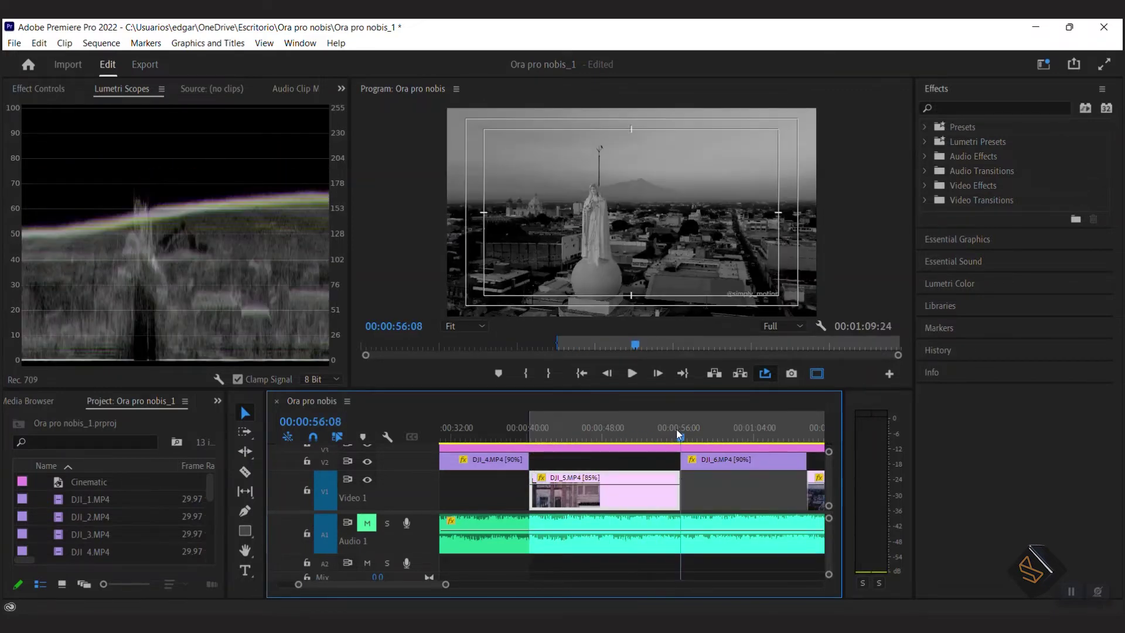
{"action": "key", "text": "o"}
{"action": "right_click", "coordinate": [586, 478]}
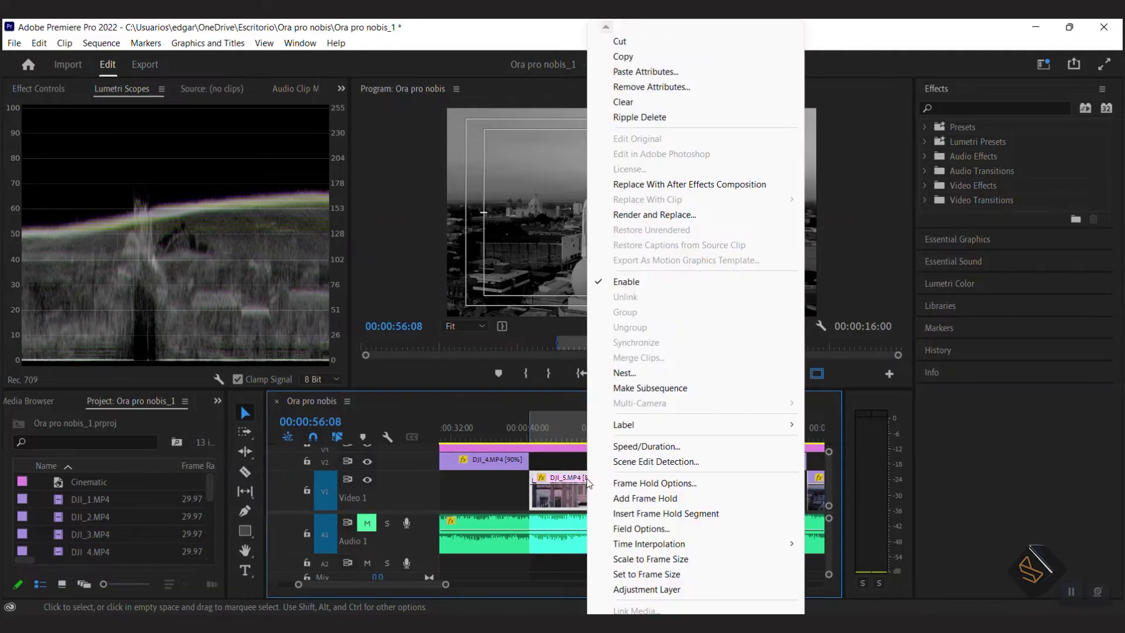
- Set the 85% DJI_5 clip's Speed/Duration time interpolation to Optical Flow
{"action": "left_click", "coordinate": [613, 445]}
{"action": "left_click", "coordinate": [600, 375]}
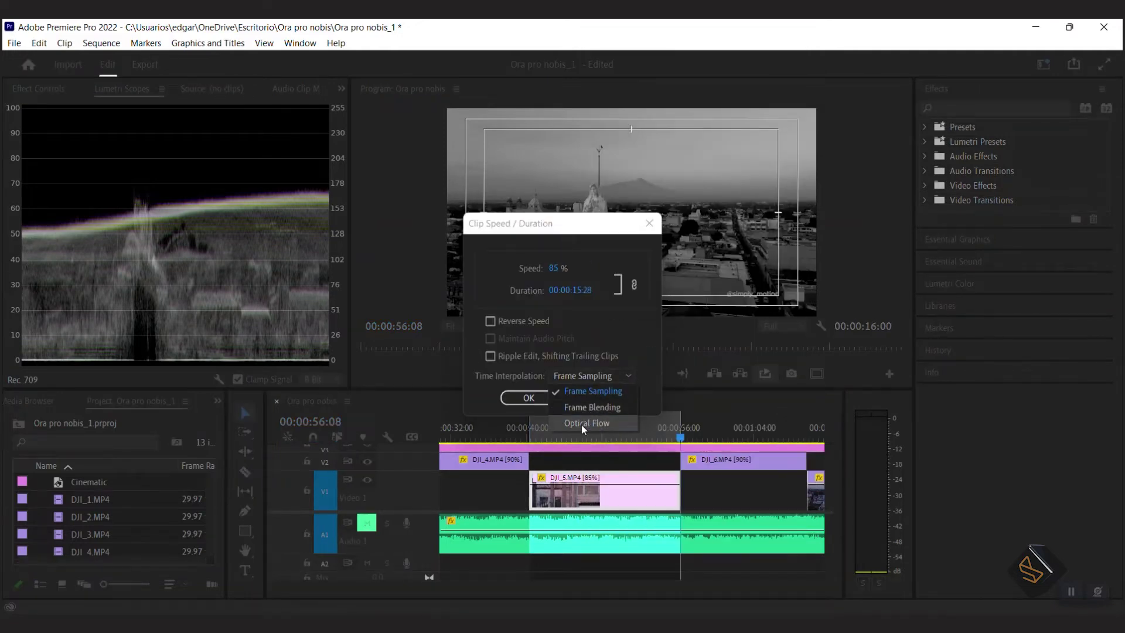
{"action": "left_click", "coordinate": [581, 424]}
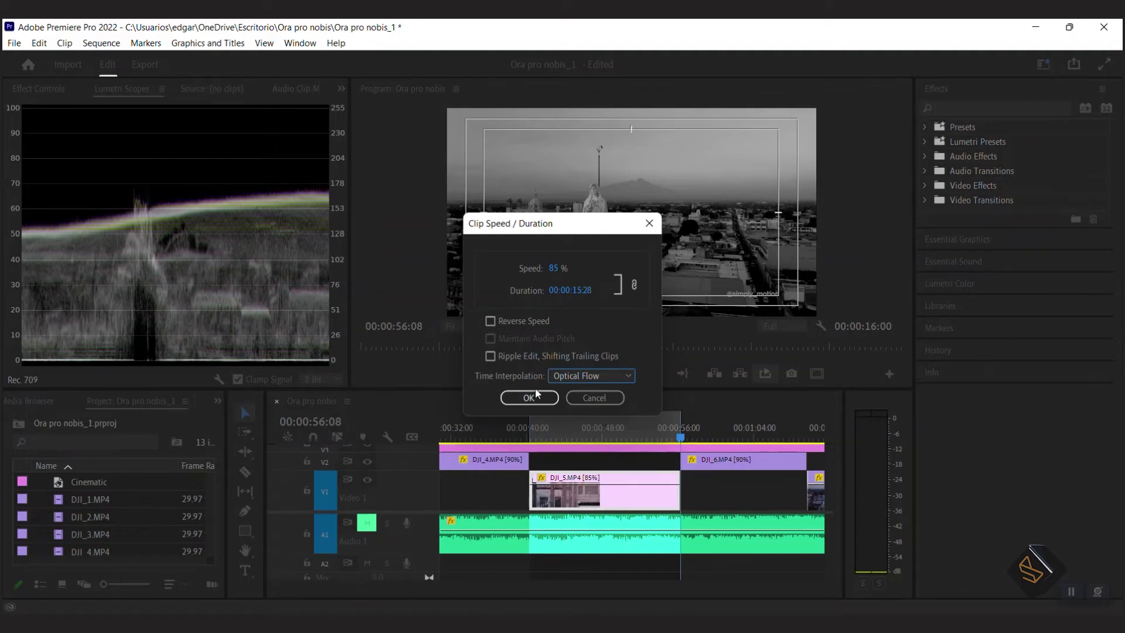
{"action": "left_click", "coordinate": [531, 396]}
{"action": "left_click", "coordinate": [527, 398]}
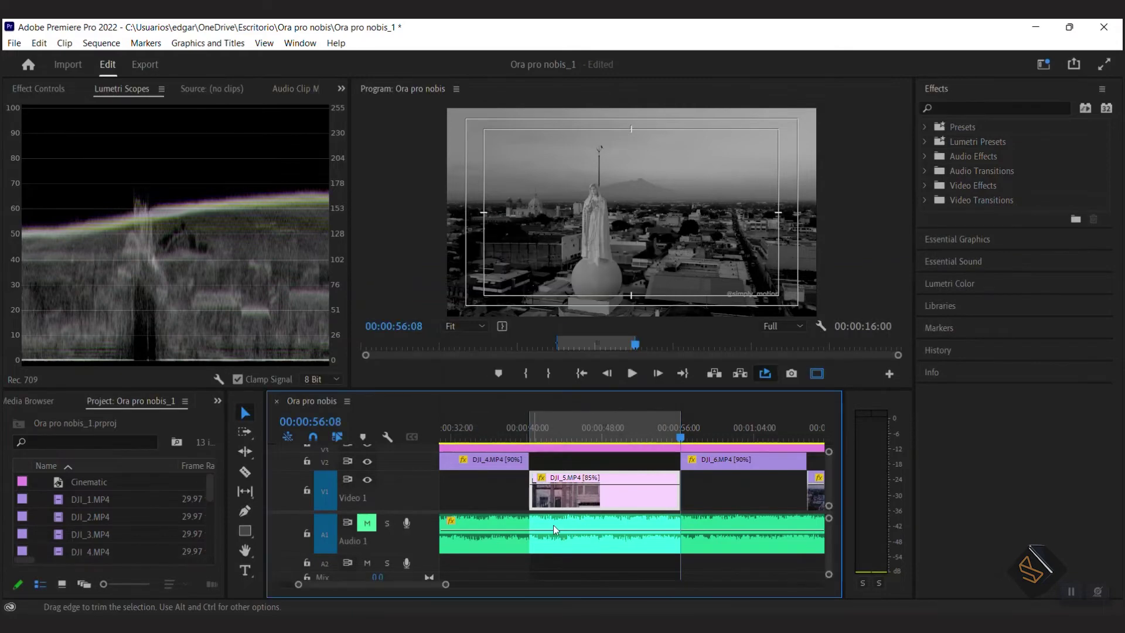
{"action": "left_click", "coordinate": [123, 43]}
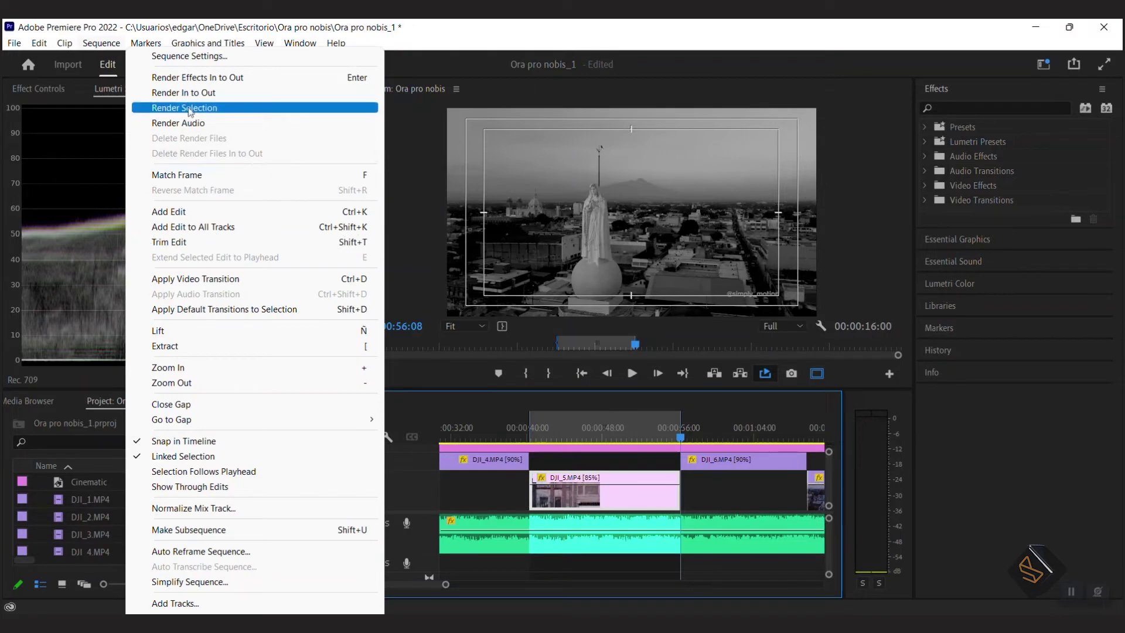
- Render the In-to-Out range from the Sequence menu, then stop playback after rendering finishes
{"action": "left_click", "coordinate": [215, 97]}
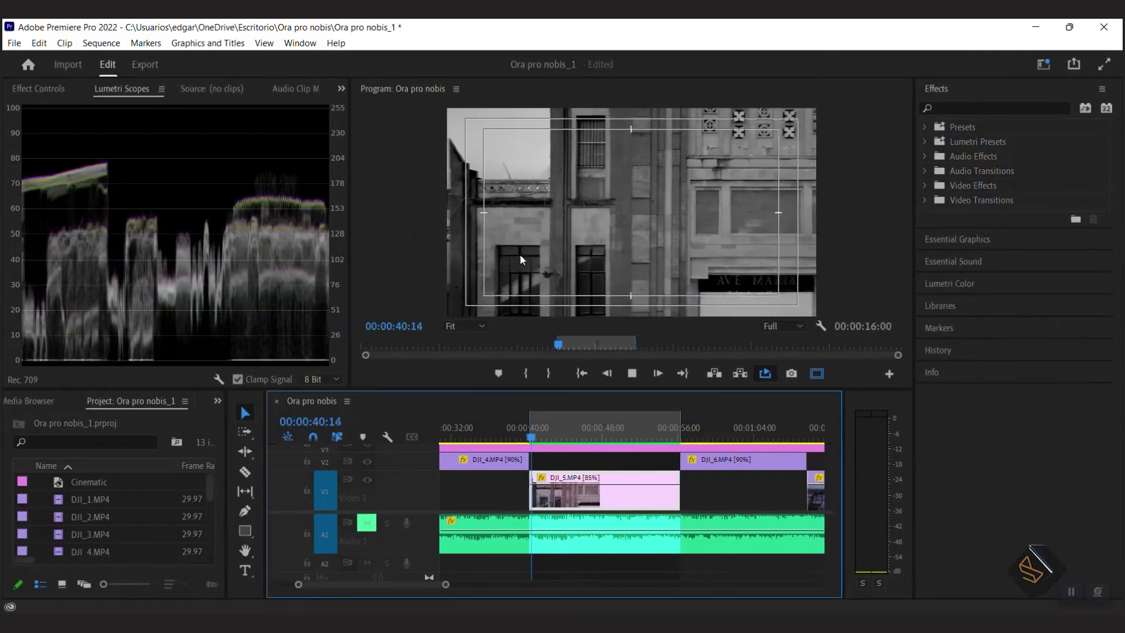
{"action": "key", "text": "space"}
{"action": "left_click", "coordinate": [411, 89]}
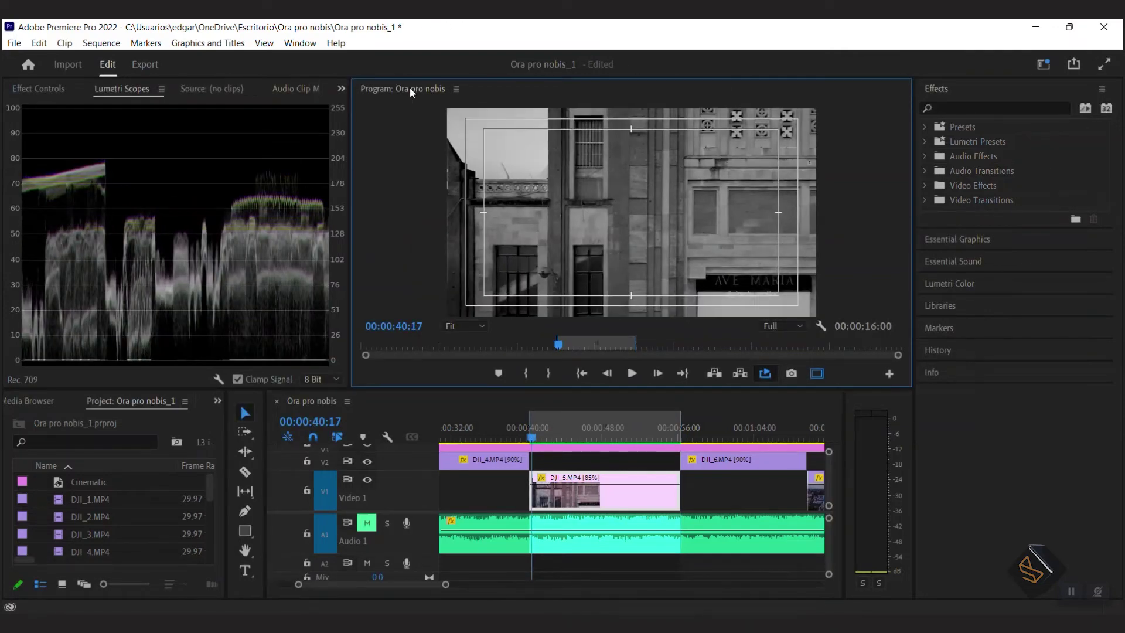
{"action": "key", "text": "grave"}
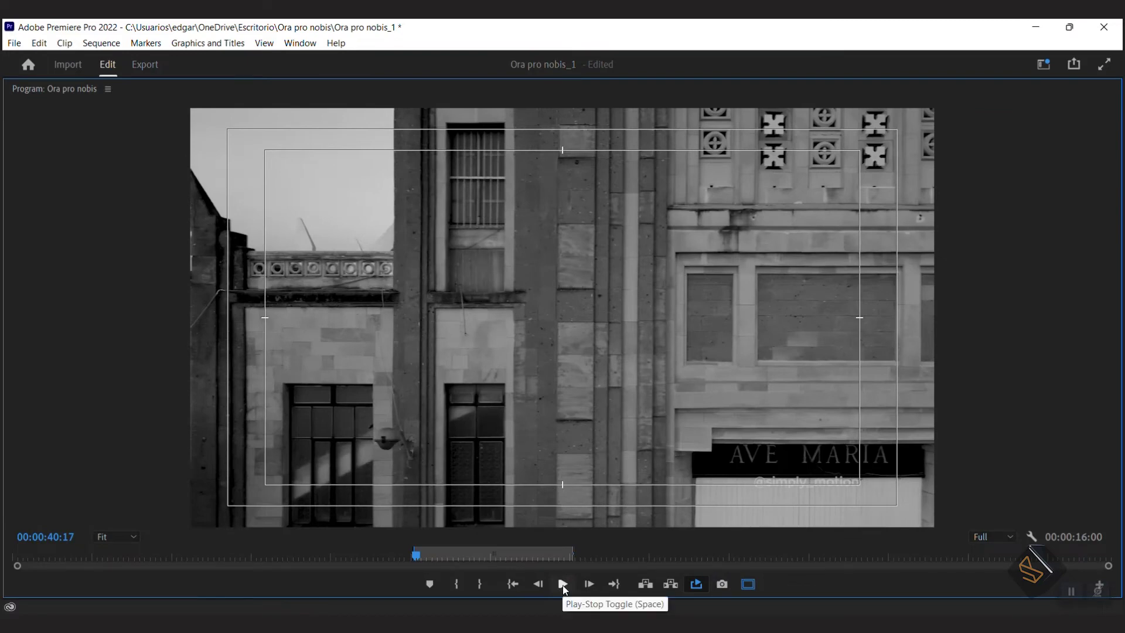
{"action": "left_click", "coordinate": [563, 585]}
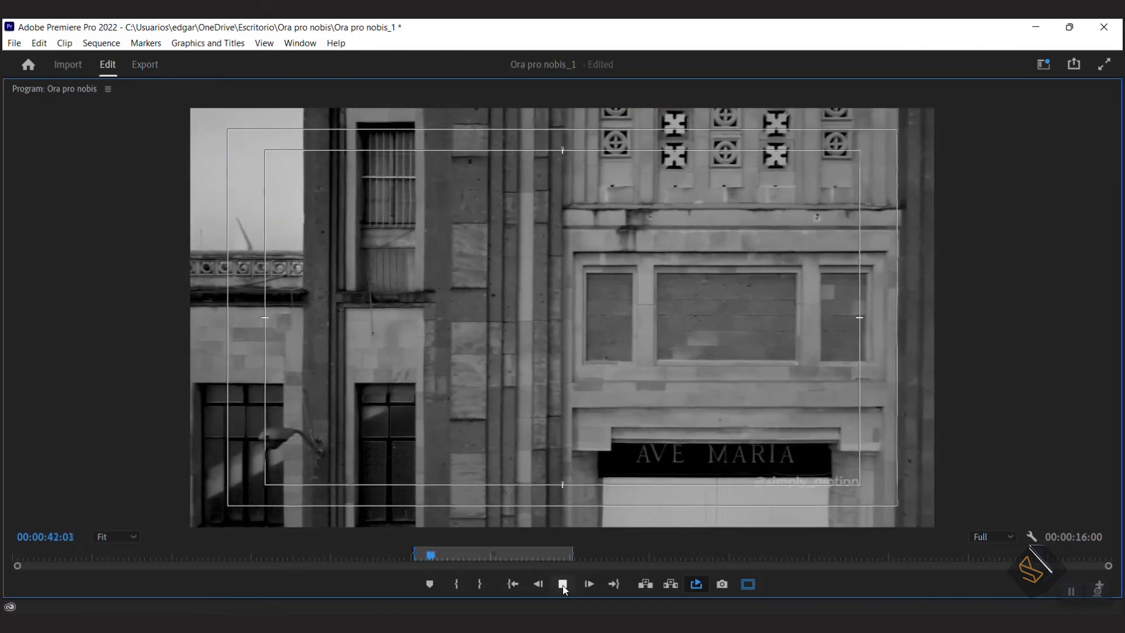
{"action": "left_click", "coordinate": [562, 585]}
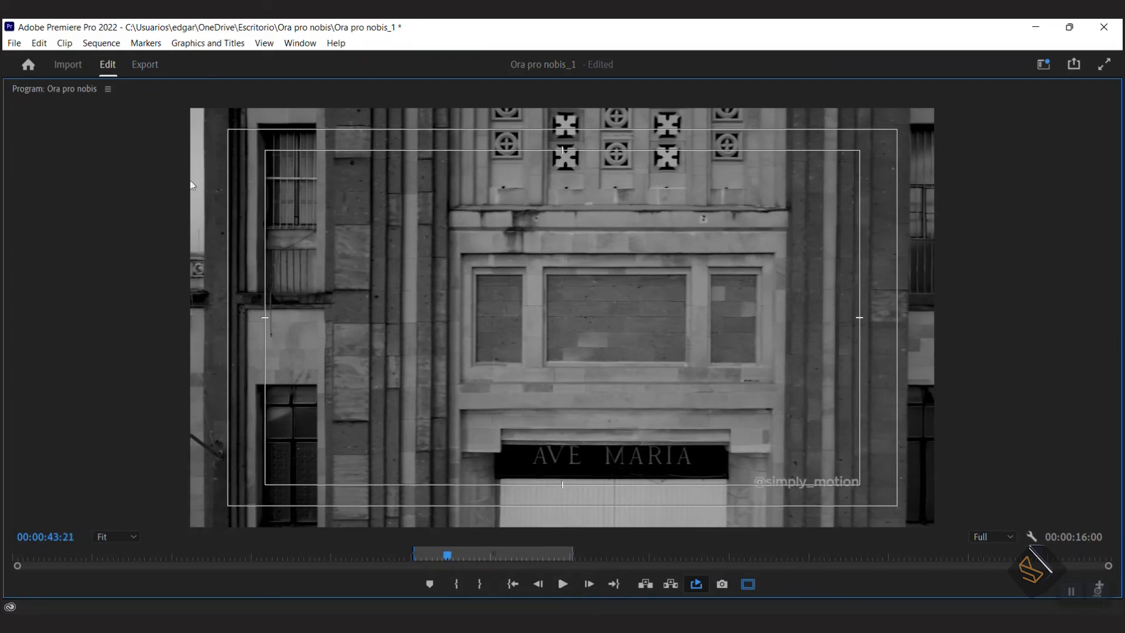
{"action": "double_click", "coordinate": [79, 89]}
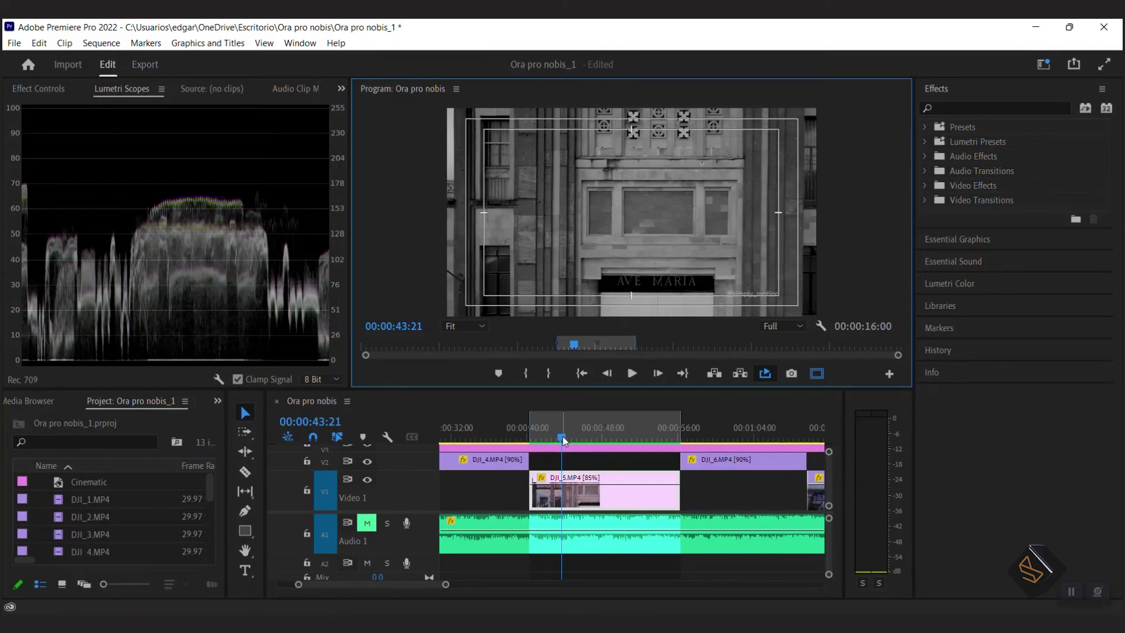
{"action": "mouse_move", "coordinate": [564, 436]}
{"action": "left_mouse_down"}
{"action": "mouse_move", "coordinate": [604, 432]}
{"action": "mouse_move", "coordinate": [595, 434]}
{"action": "left_mouse_up"}
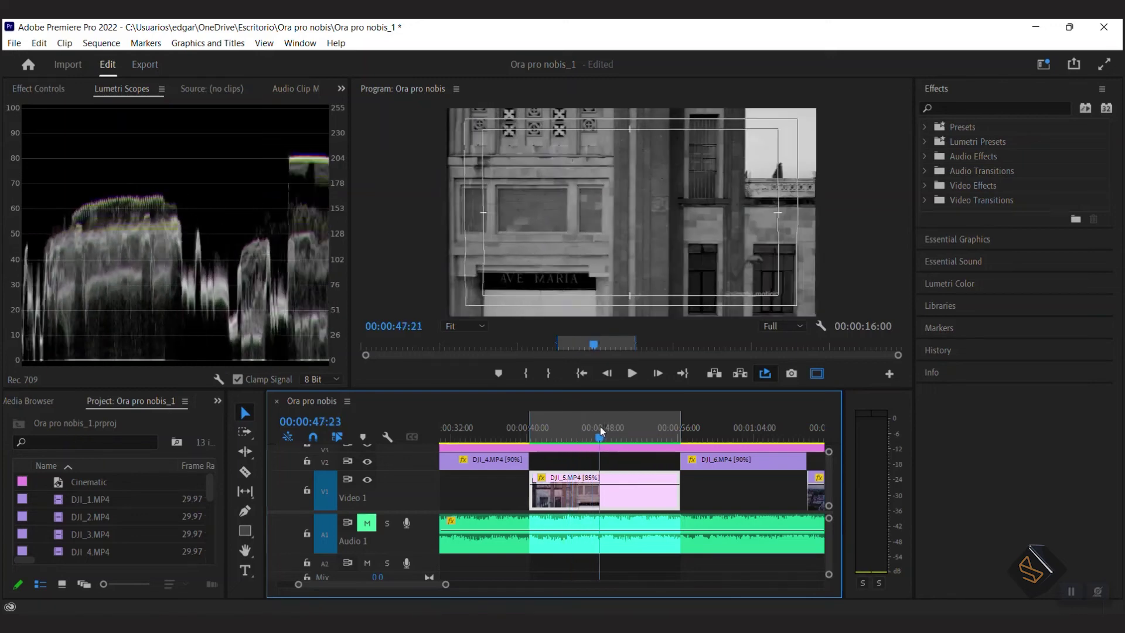
{"action": "key", "text": "space"}
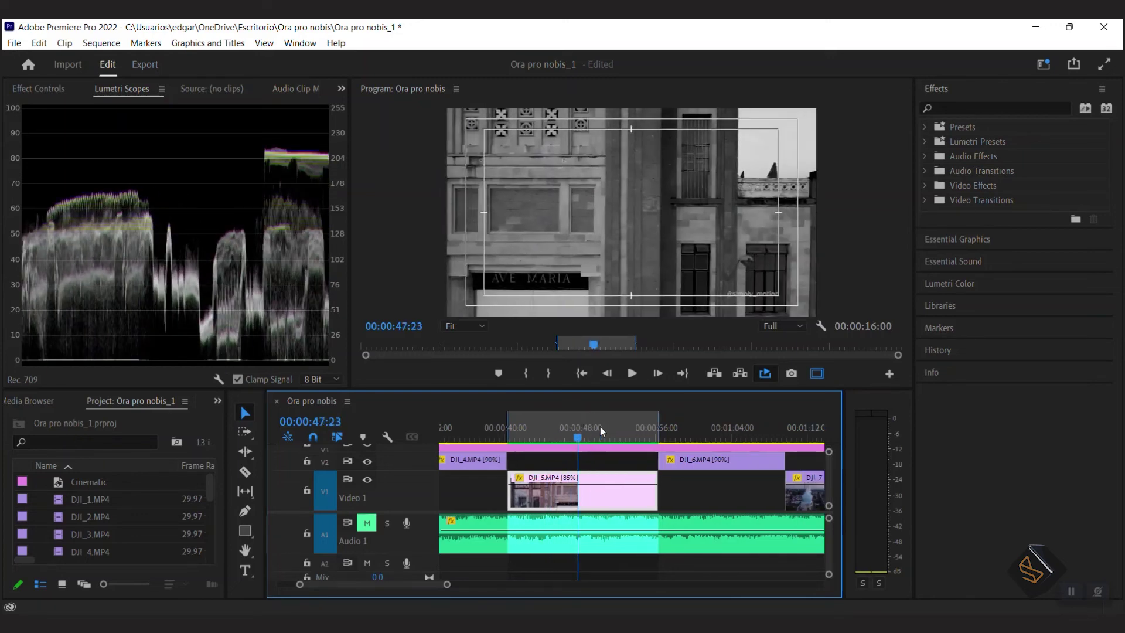